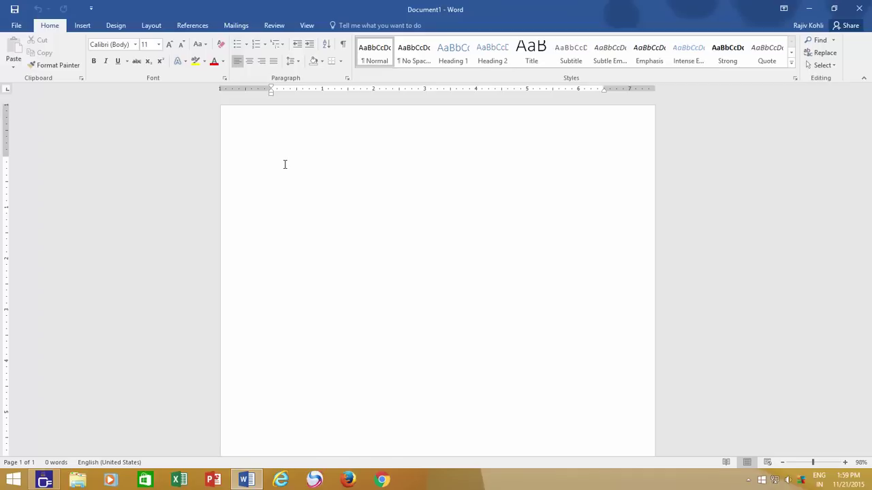
Insert an empty 2-column by 5-row table at the top of the page.
{"action": "left_click", "coordinate": [84, 27]}
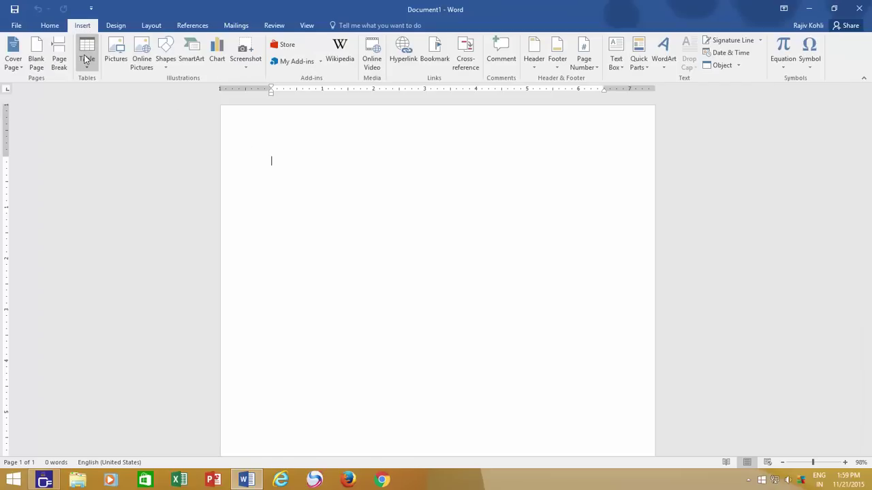
{"action": "left_click", "coordinate": [84, 58]}
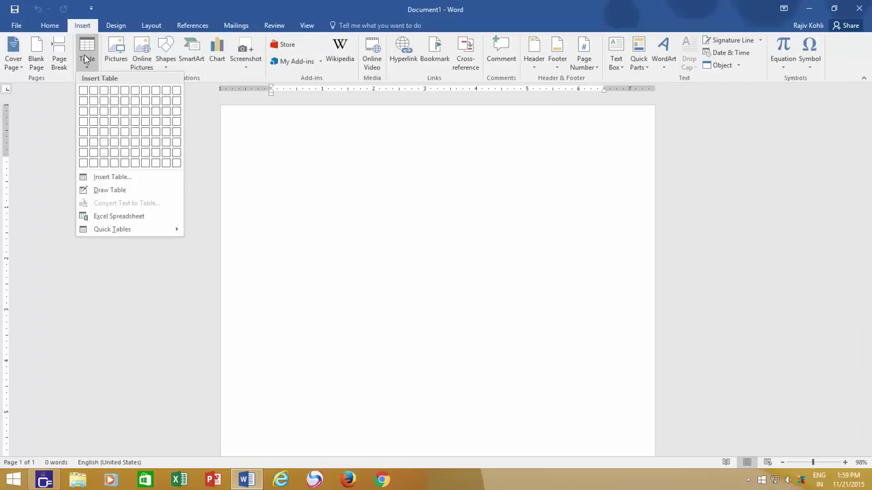
{"action": "left_click", "coordinate": [96, 134]}
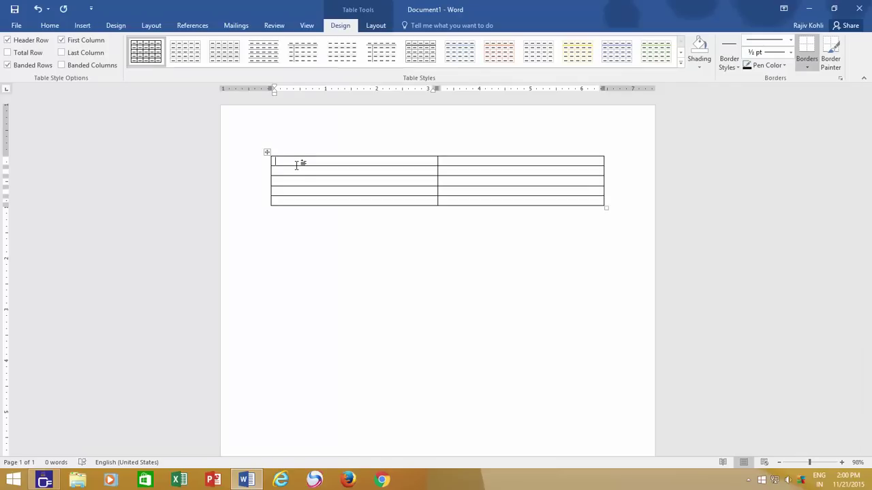
Check the Letter page size and Normal 1-inch margins, then return to the table.
{"action": "left_click", "coordinate": [151, 26]}
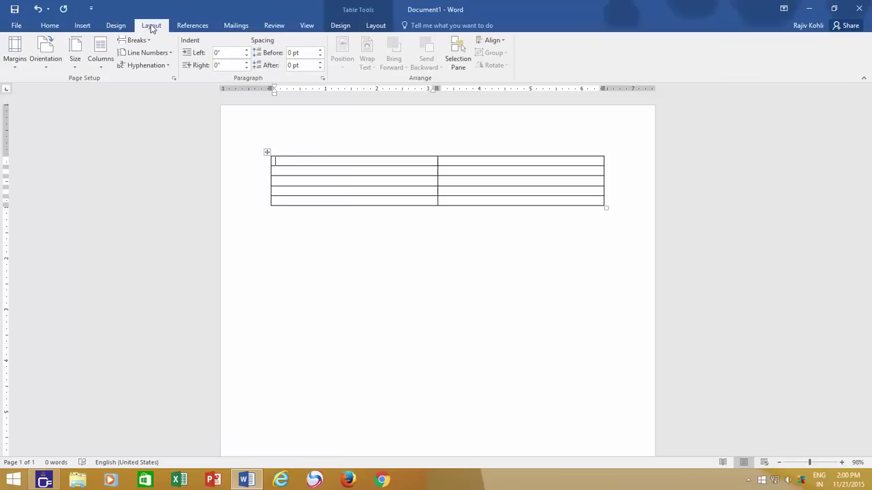
{"action": "left_click", "coordinate": [83, 59]}
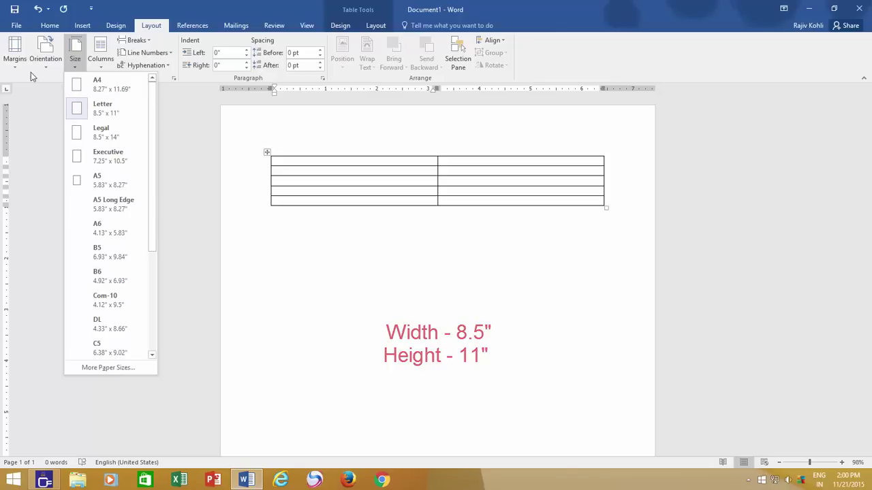
{"action": "left_click", "coordinate": [13, 52]}
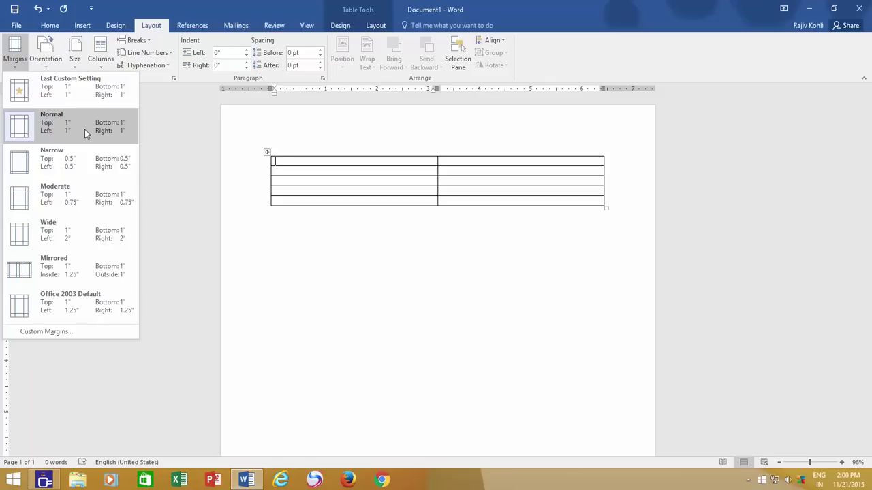
{"action": "left_click", "coordinate": [302, 158]}
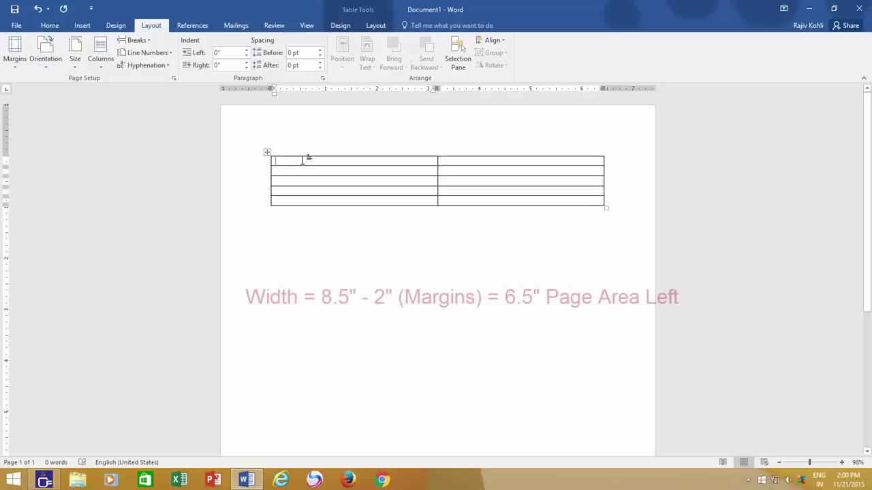
{"action": "left_click", "coordinate": [296, 217]}
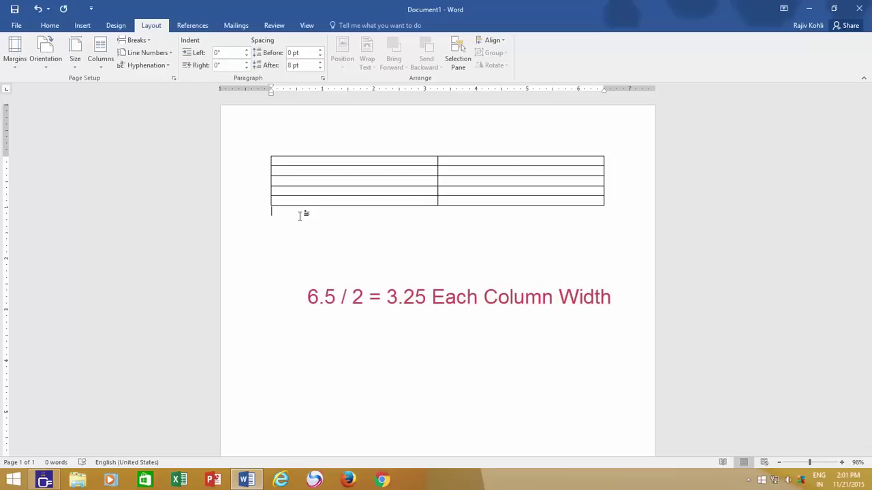
{"action": "left_click", "coordinate": [304, 161]}
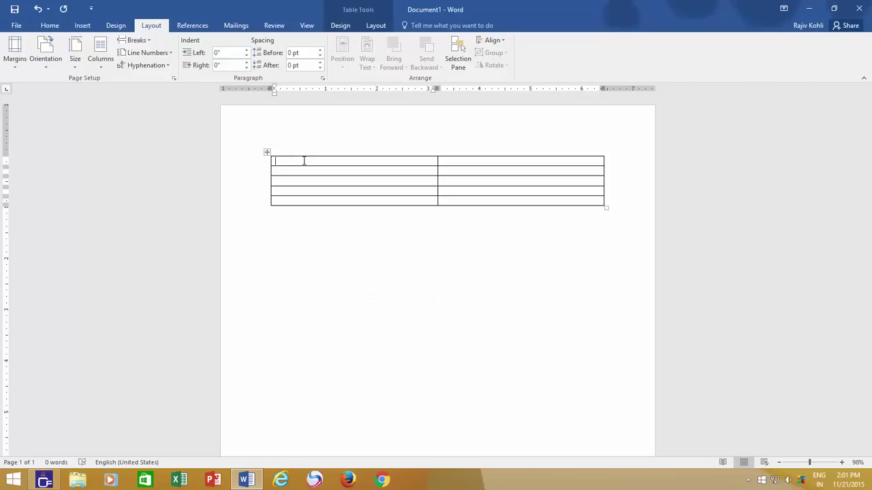
Undo the table and set the page to Ledger size with Narrow 0.5-inch margins.
{"action": "key", "text": "ctrl+z"}
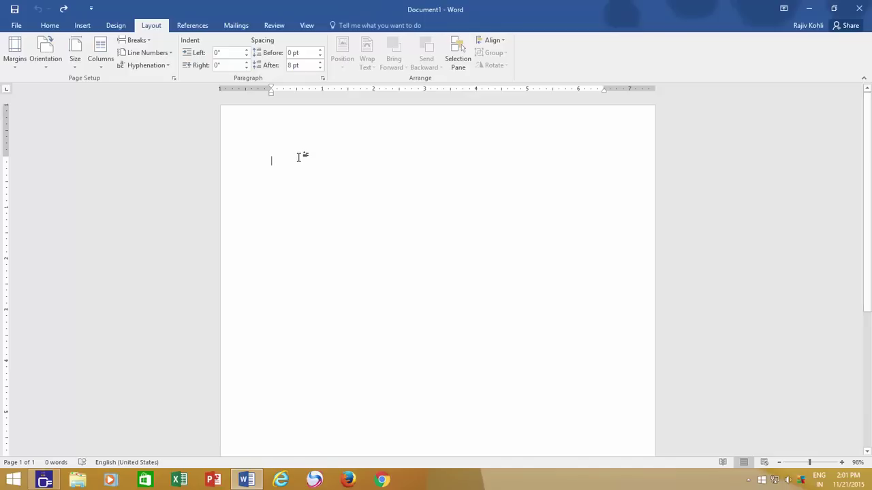
{"action": "left_click", "coordinate": [77, 54]}
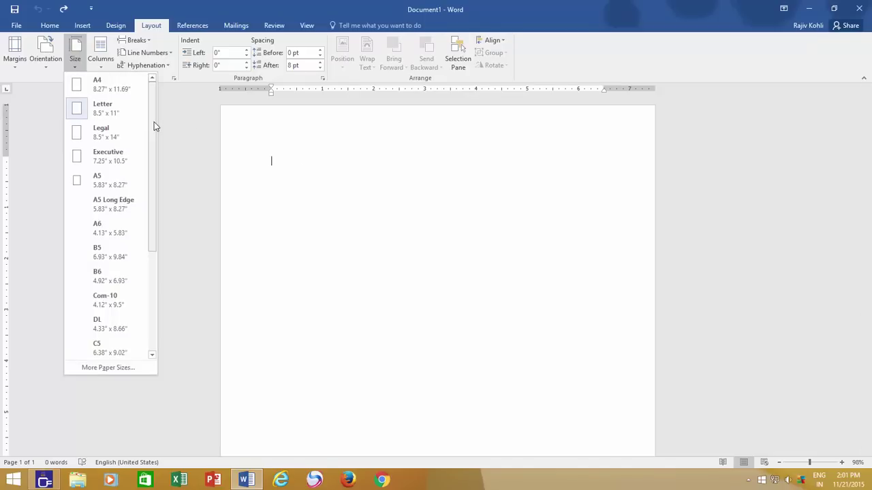
{"action": "left_click_drag", "start_coordinate": [154, 123], "coordinate": [156, 250]}
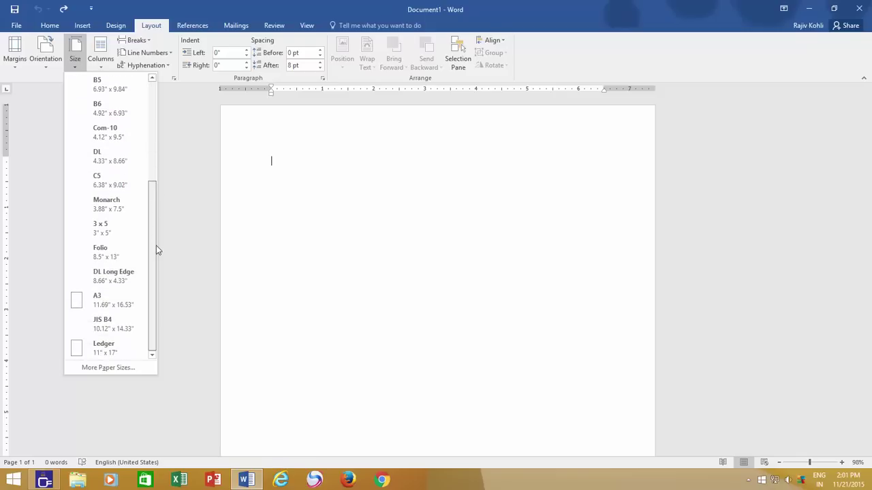
{"action": "left_click", "coordinate": [113, 355]}
{"action": "left_click", "coordinate": [19, 58]}
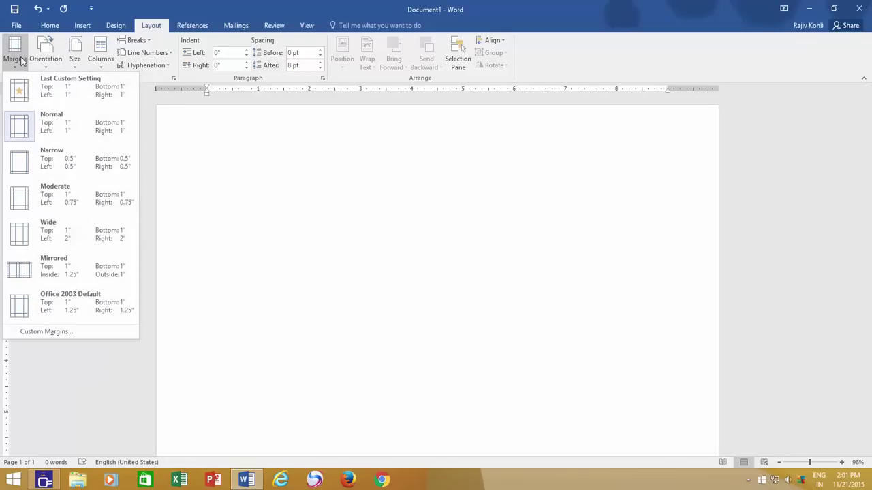
{"action": "left_click", "coordinate": [49, 165]}
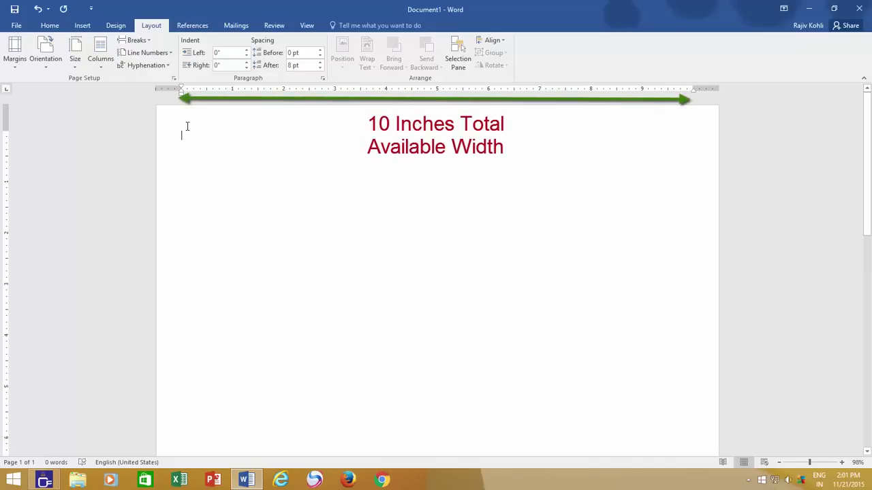
Insert an empty 3-column by 6-row table across the Ledger page's 10-inch width.
{"action": "left_click", "coordinate": [82, 25]}
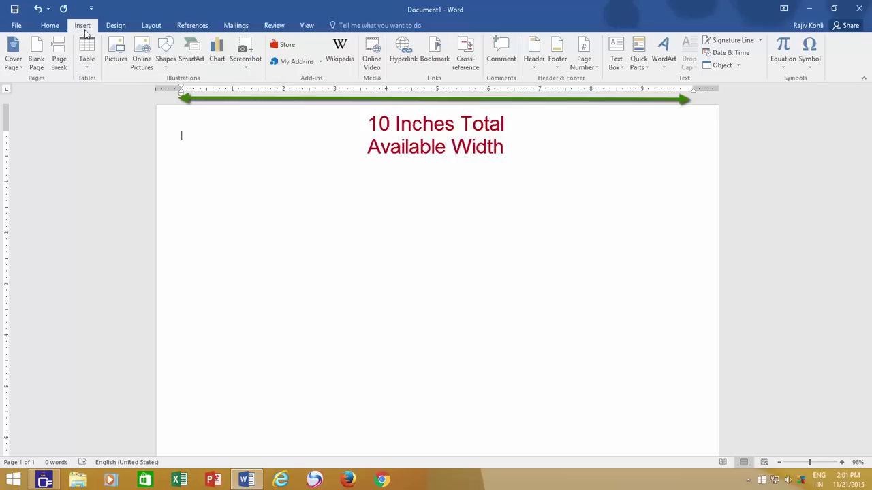
{"action": "left_click", "coordinate": [87, 60]}
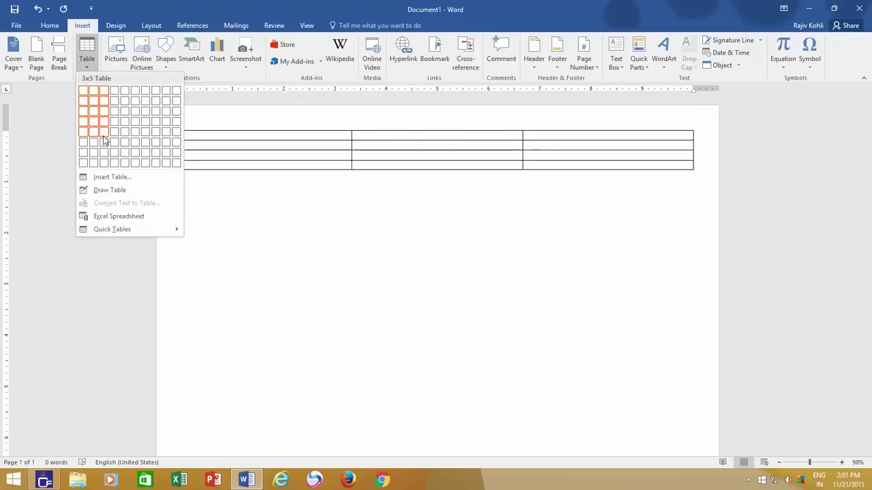
{"action": "left_click", "coordinate": [104, 147]}
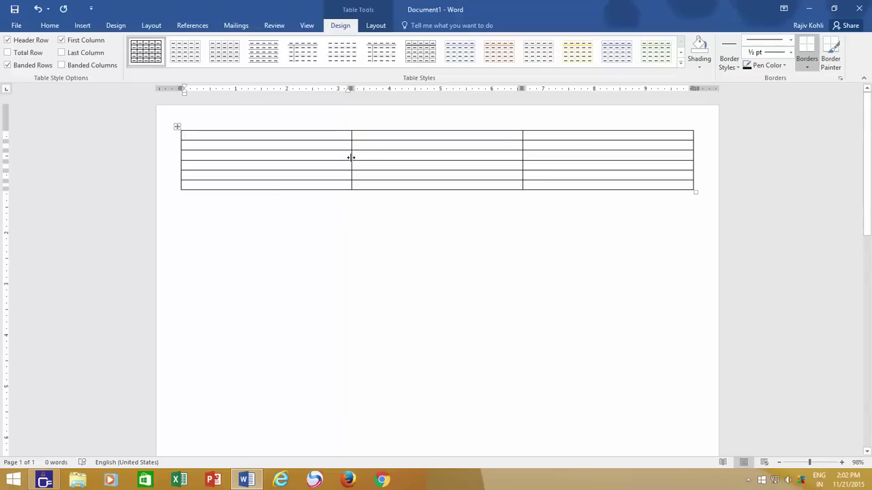
Narrow the first column to about 3 inches, widening the middle column to roughly 3.5 inches.
{"action": "mouse_move", "coordinate": [350, 156]}
{"action": "left_mouse_down"}
{"action": "mouse_move", "coordinate": [282, 156]}
{"action": "mouse_move", "coordinate": [240, 168]}
{"action": "mouse_move", "coordinate": [386, 166]}
{"action": "mouse_move", "coordinate": [340, 162]}
{"action": "left_mouse_up"}
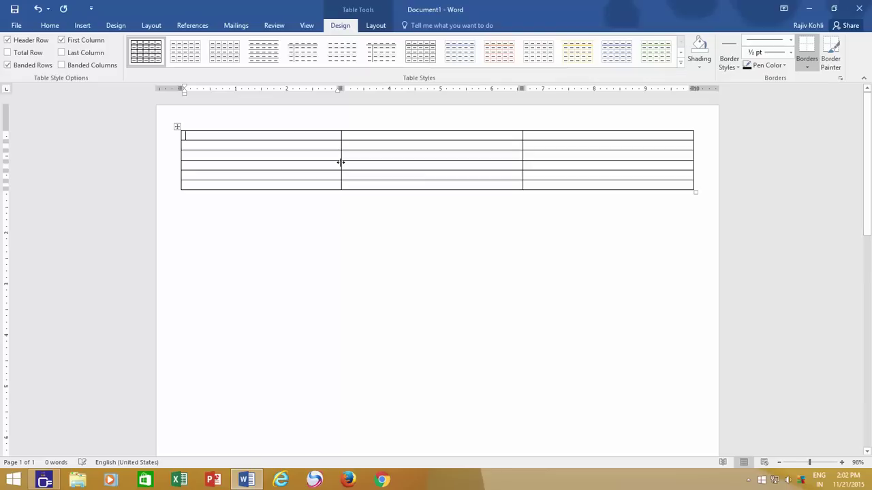
{"action": "left_click", "coordinate": [310, 30]}
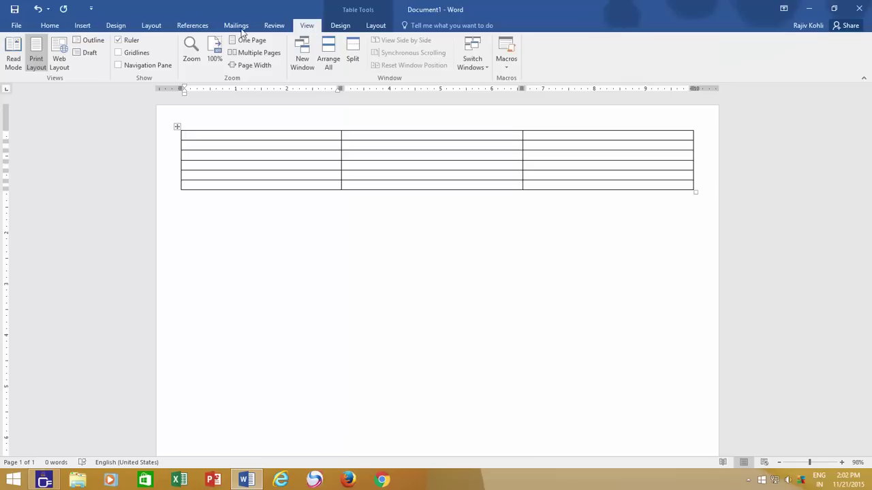
{"action": "left_click", "coordinate": [129, 41]}
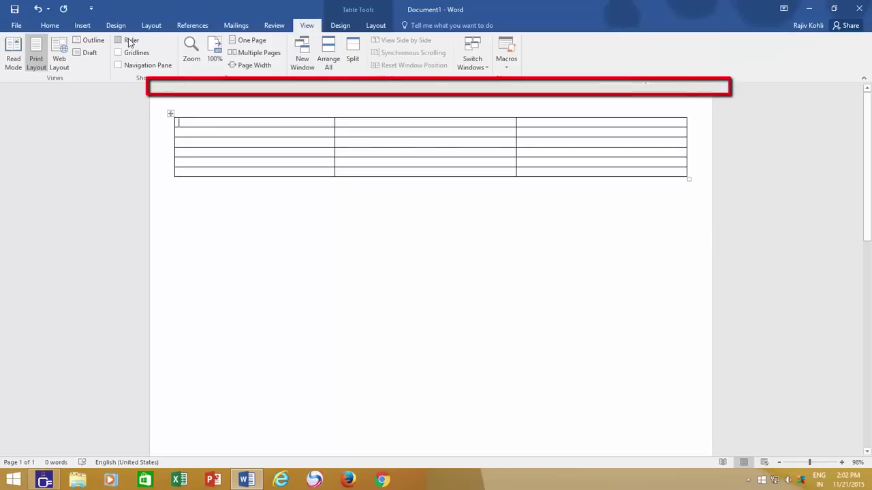
{"action": "left_click", "coordinate": [128, 40]}
{"action": "left_click", "coordinate": [129, 40]}
{"action": "left_click", "coordinate": [129, 40]}
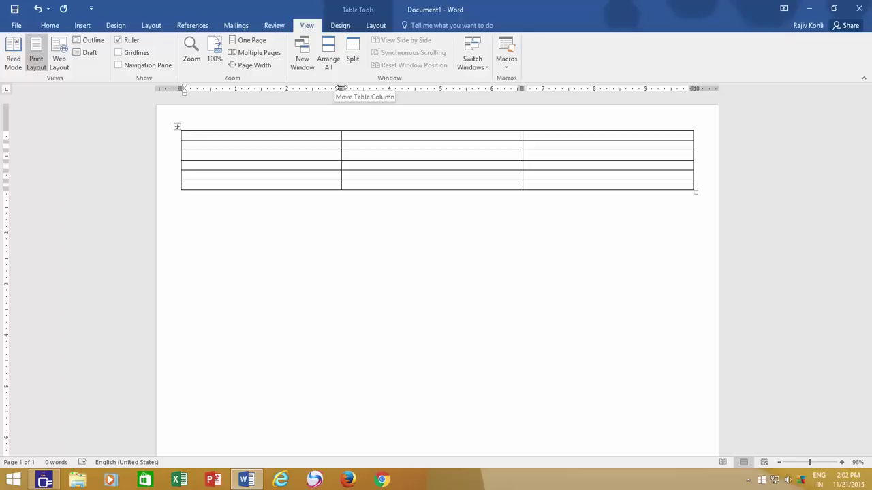
Use the ruler markers and column border to make the first column about 2 inches and extend the right edge.
{"action": "mouse_move", "coordinate": [340, 88]}
{"action": "left_mouse_down"}
{"action": "mouse_move", "coordinate": [276, 87]}
{"action": "mouse_move", "coordinate": [364, 88]}
{"action": "mouse_move", "coordinate": [287, 87]}
{"action": "left_mouse_up"}
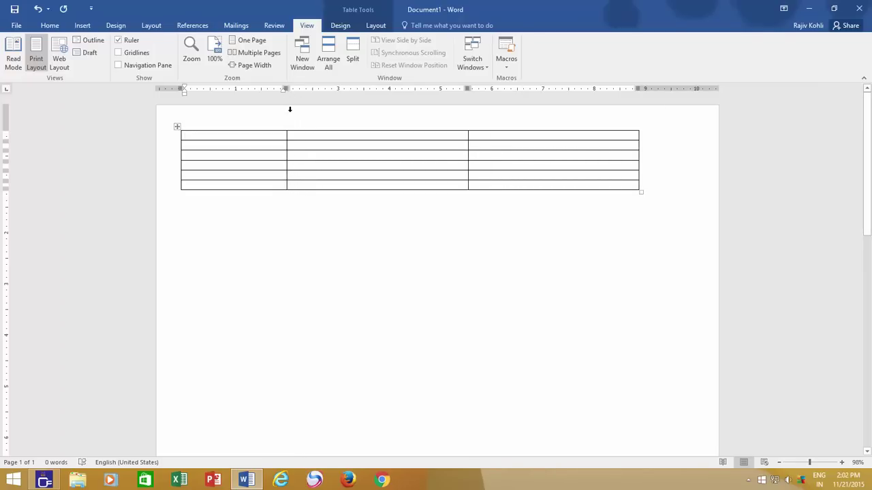
{"action": "mouse_move", "coordinate": [287, 87]}
{"action": "left_mouse_down"}
{"action": "mouse_move", "coordinate": [341, 90]}
{"action": "mouse_move", "coordinate": [328, 91]}
{"action": "left_mouse_up"}
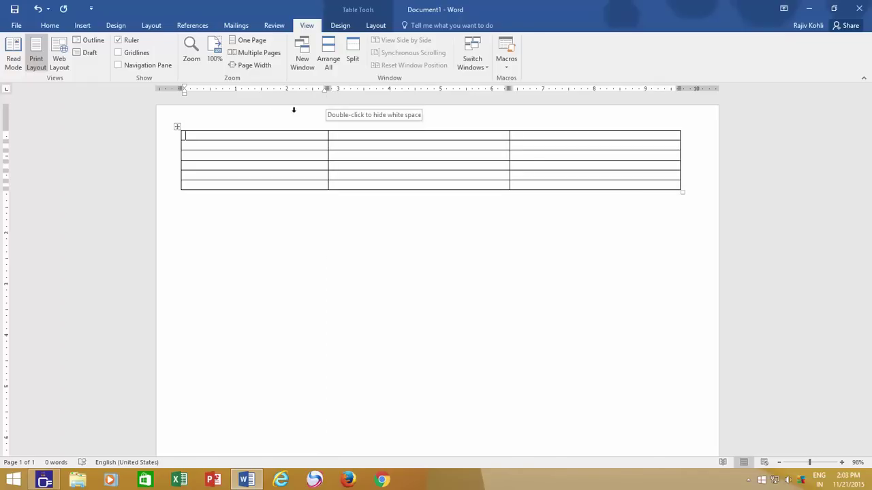
{"action": "left_click_drag", "start_coordinate": [184, 90], "coordinate": [173, 90]}
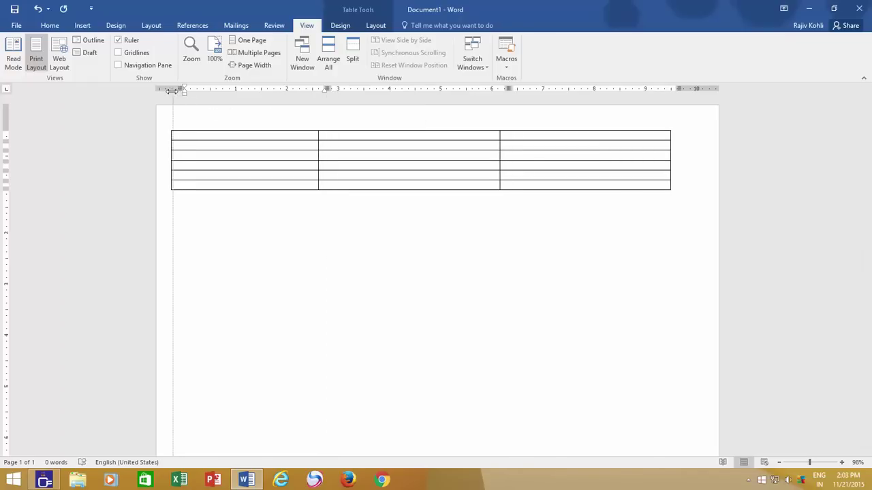
{"action": "left_click_drag", "start_coordinate": [670, 88], "coordinate": [703, 88]}
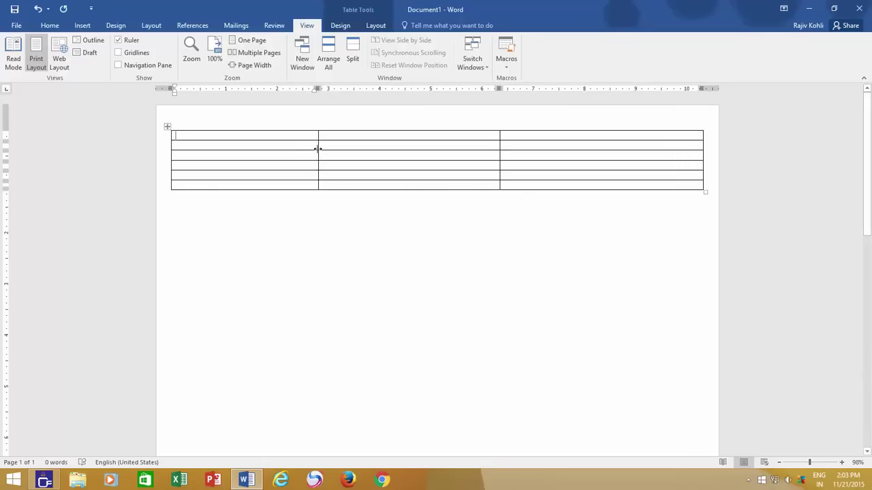
{"action": "left_click_drag", "start_coordinate": [317, 148], "coordinate": [277, 160]}
{"action": "left_click", "coordinate": [246, 222]}
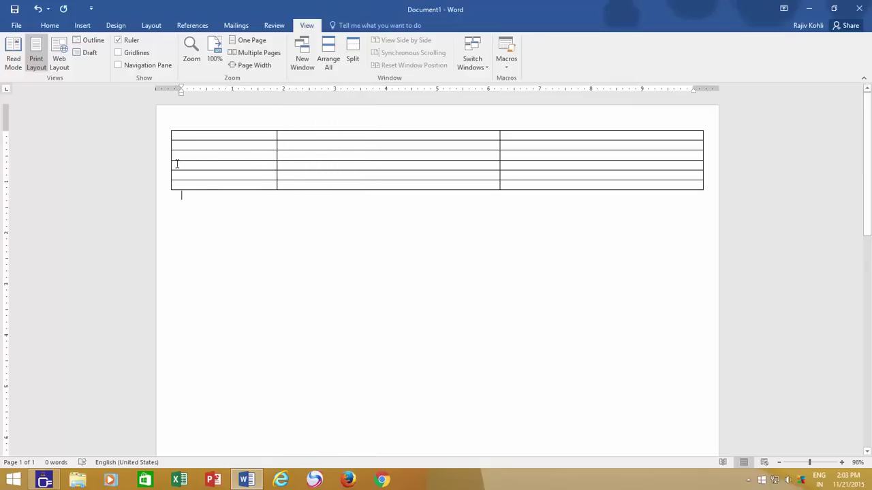
Reopen the Insert > Table grid with the cursor below the three-column table.
{"action": "left_click", "coordinate": [82, 26]}
{"action": "left_click", "coordinate": [86, 63]}
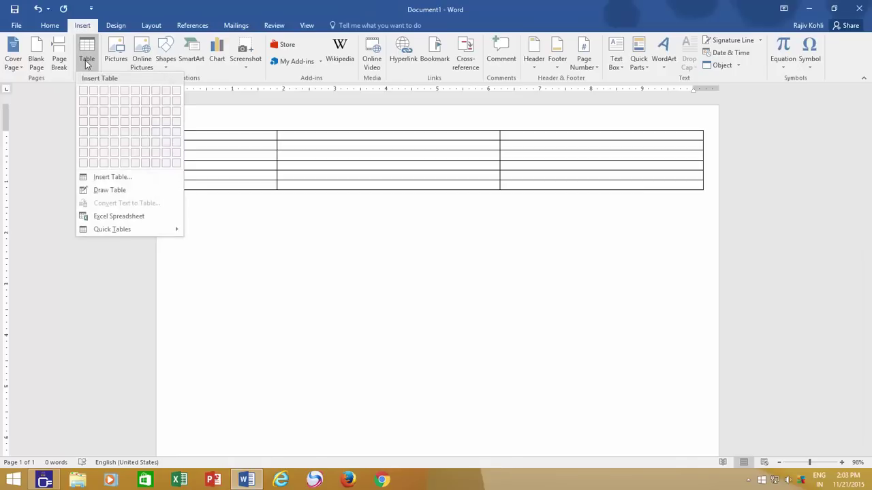
{"action": "left_click", "coordinate": [181, 194]}
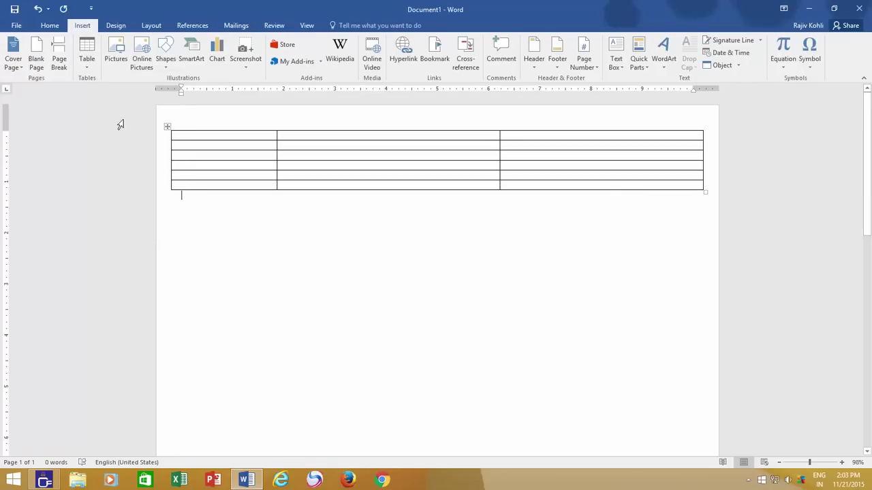
{"action": "left_click", "coordinate": [87, 54]}
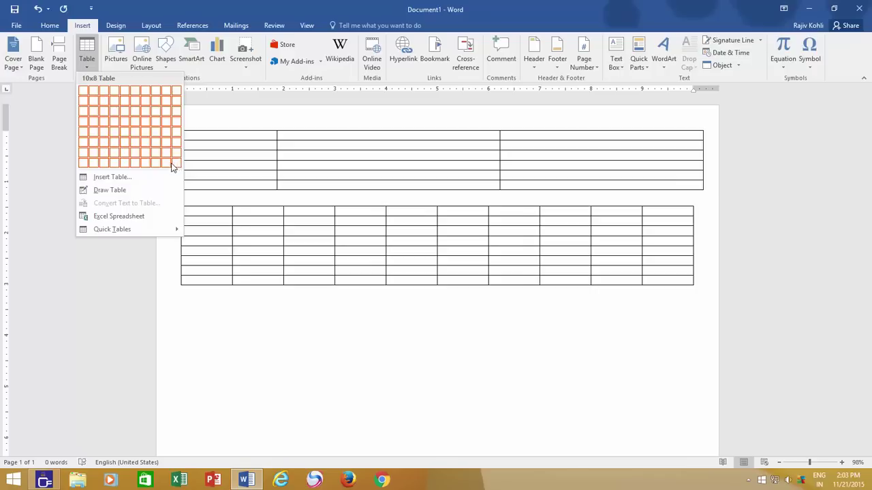
In the Insert Table dialog, specify 3 columns and 12 rows.
{"action": "left_click", "coordinate": [134, 177]}
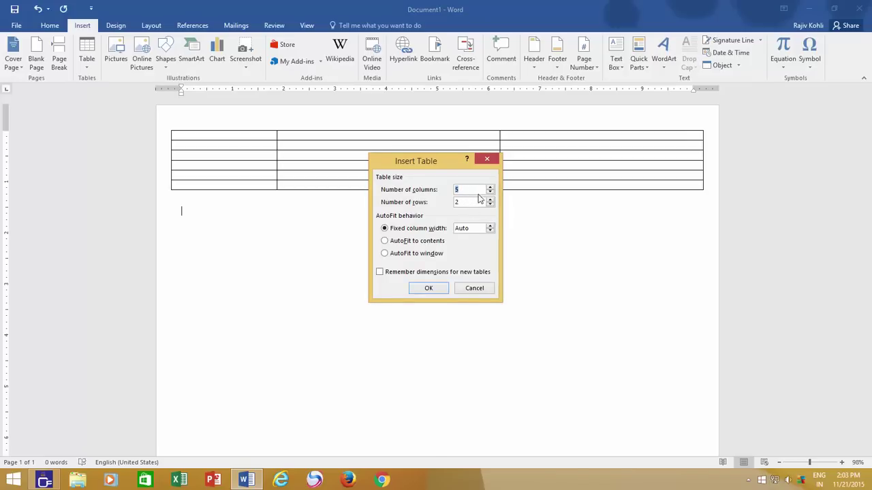
{"action": "left_click", "coordinate": [489, 189]}
{"action": "left_click", "coordinate": [490, 189]}
{"action": "left_click", "coordinate": [490, 189]}
{"action": "left_click", "coordinate": [490, 200]}
{"action": "left_click", "coordinate": [489, 200]}
{"action": "left_click", "coordinate": [489, 200]}
{"action": "left_click", "coordinate": [490, 199]}
{"action": "double_click", "coordinate": [476, 189]}
{"action": "type", "text": "3"}
Try a 2-inch fixed column width, AutoFit to contents and AutoFit to window, ending on Fixed column width.
{"action": "left_click", "coordinate": [490, 228]}
{"action": "left_click", "coordinate": [490, 227]}
{"action": "left_click", "coordinate": [490, 227]}
{"action": "left_click", "coordinate": [401, 243]}
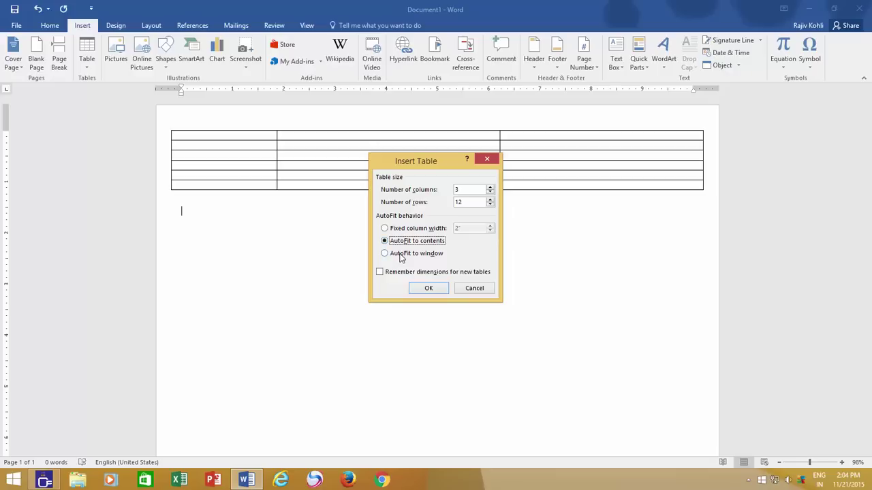
{"action": "left_click", "coordinate": [402, 254]}
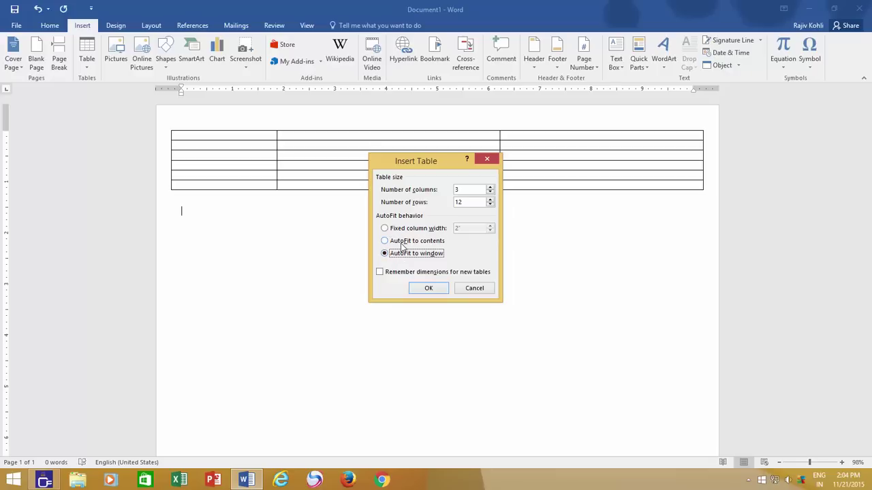
{"action": "left_click", "coordinate": [401, 242]}
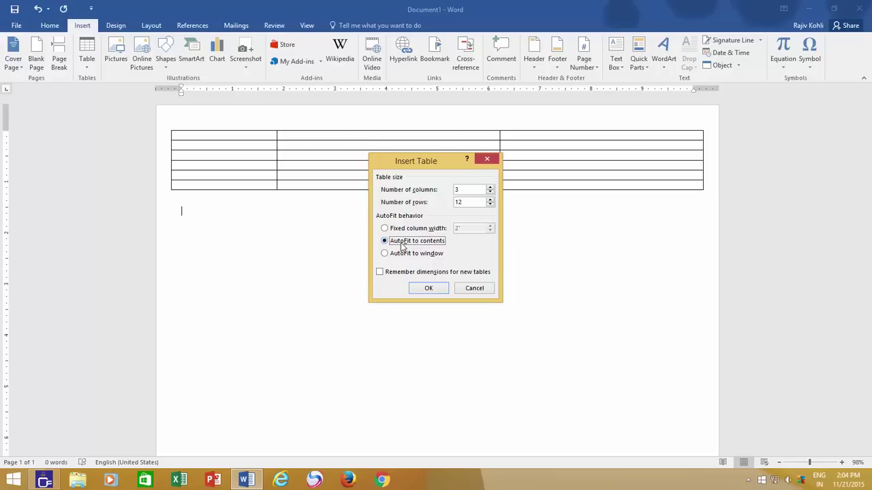
{"action": "left_click", "coordinate": [394, 256]}
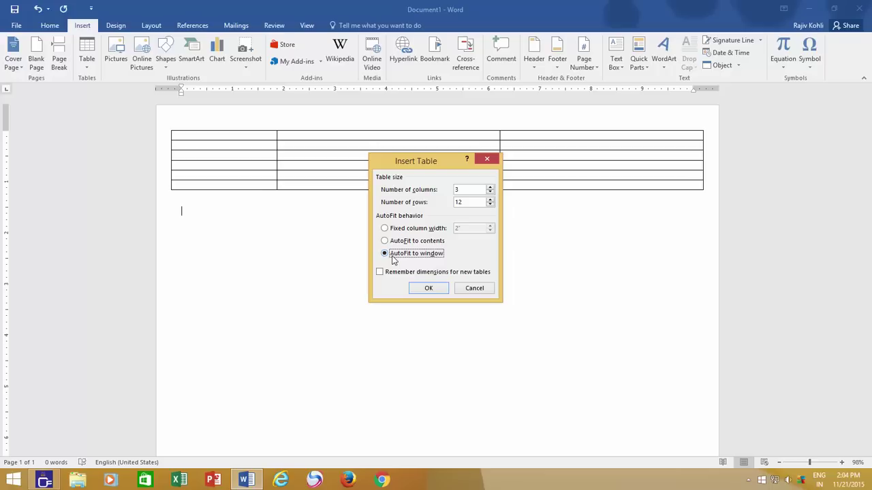
{"action": "left_click", "coordinate": [398, 231]}
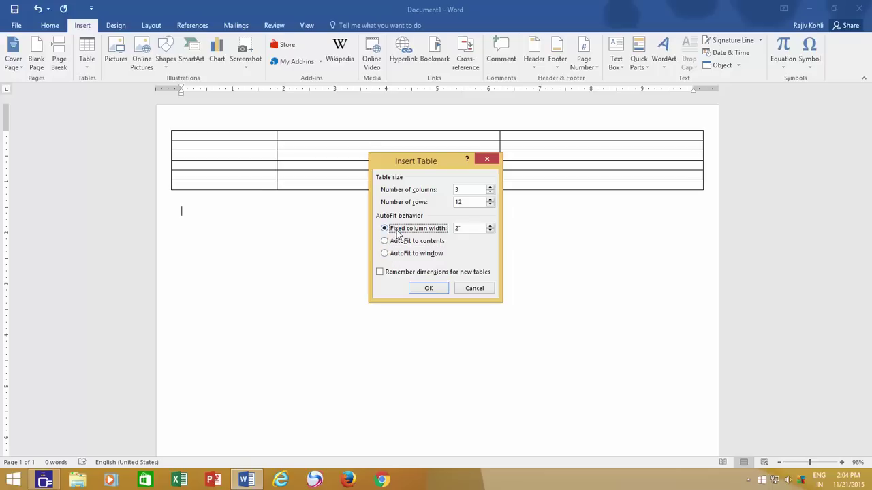
Cancel the dialog and hand-draw a one-row table below the first, split into three cells.
{"action": "left_click", "coordinate": [479, 290]}
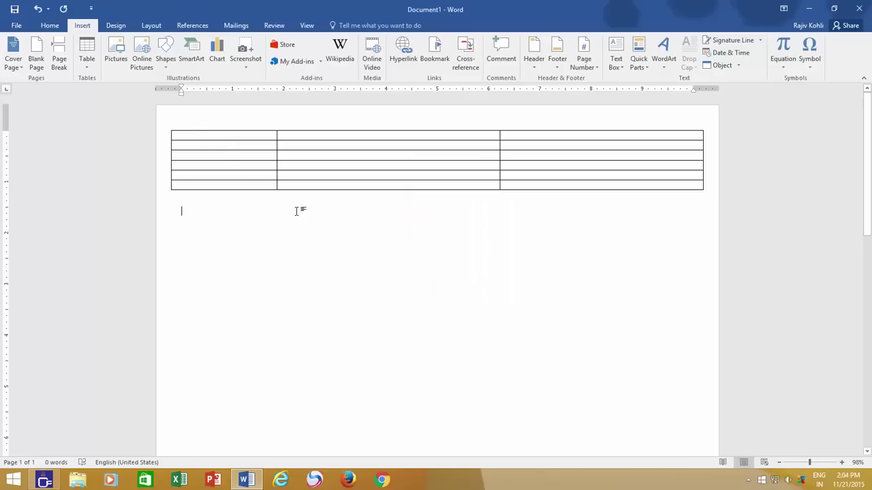
{"action": "left_click", "coordinate": [86, 54]}
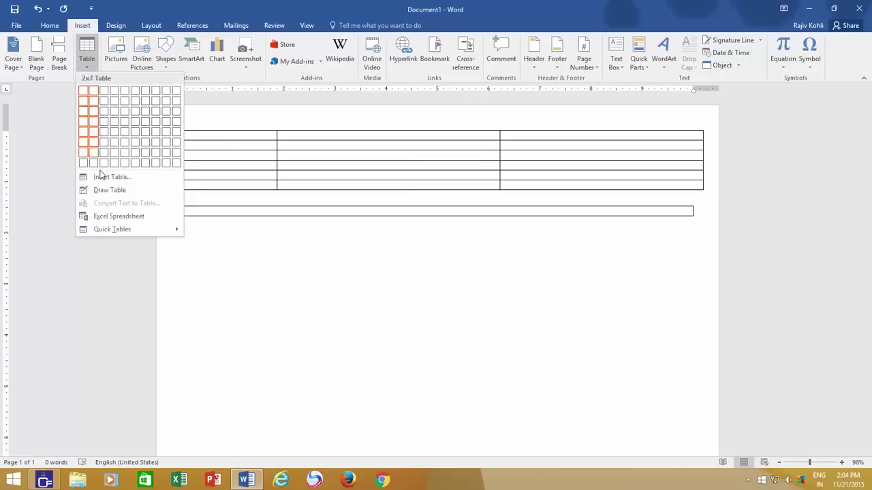
{"action": "left_click", "coordinate": [103, 191]}
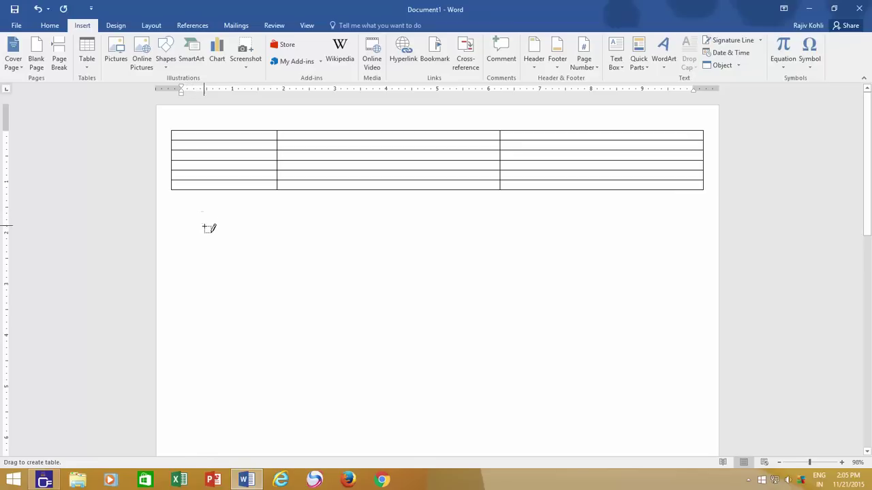
{"action": "left_click_drag", "start_coordinate": [494, 245], "coordinate": [652, 246]}
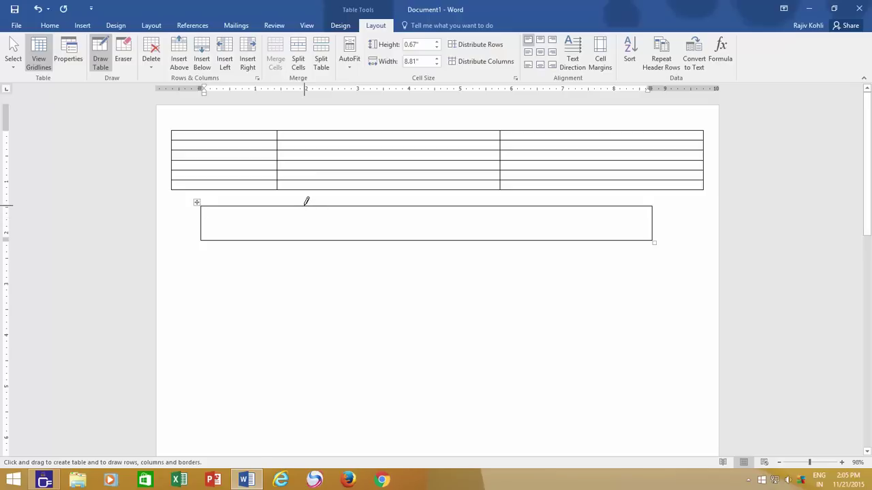
{"action": "left_click_drag", "start_coordinate": [307, 201], "coordinate": [307, 245]}
{"action": "mouse_move", "coordinate": [398, 203]}
{"action": "left_mouse_down"}
{"action": "mouse_move", "coordinate": [397, 231]}
{"action": "mouse_move", "coordinate": [409, 245]}
{"action": "left_mouse_up"}
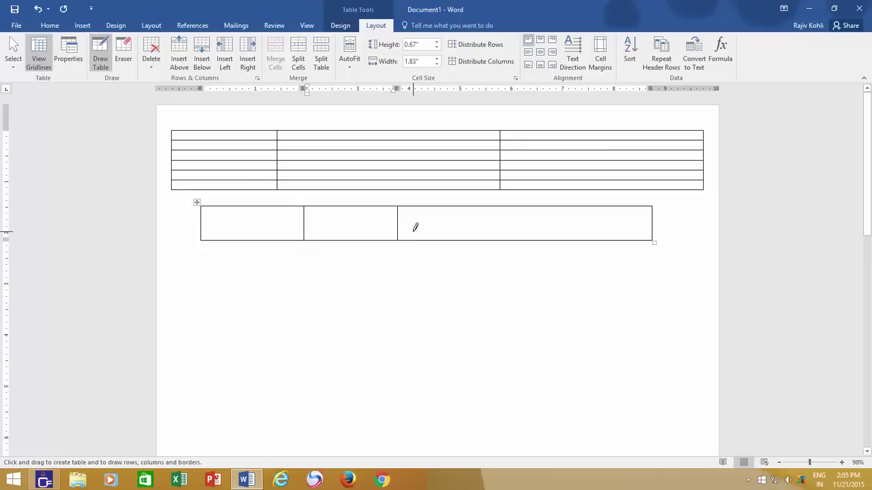
Exit Draw Table, look over the Design and Layout options, then place the cursor below the table.
{"action": "key", "text": "Escape"}
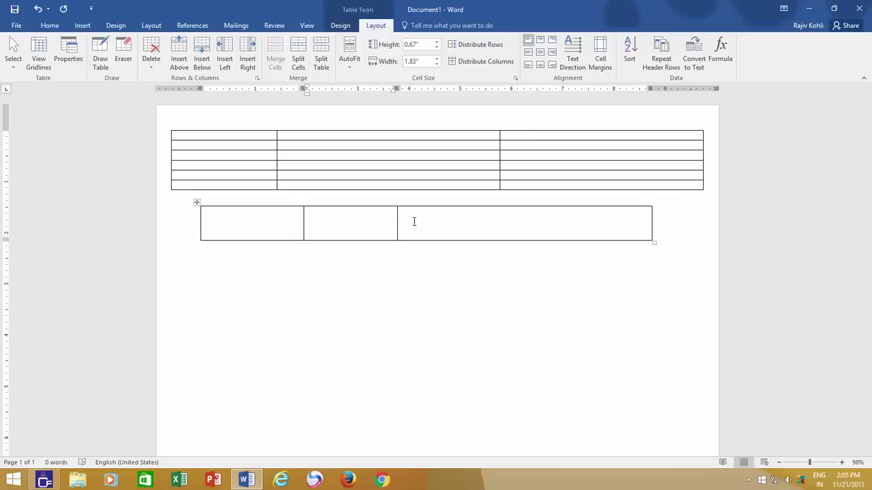
{"action": "left_click", "coordinate": [342, 26]}
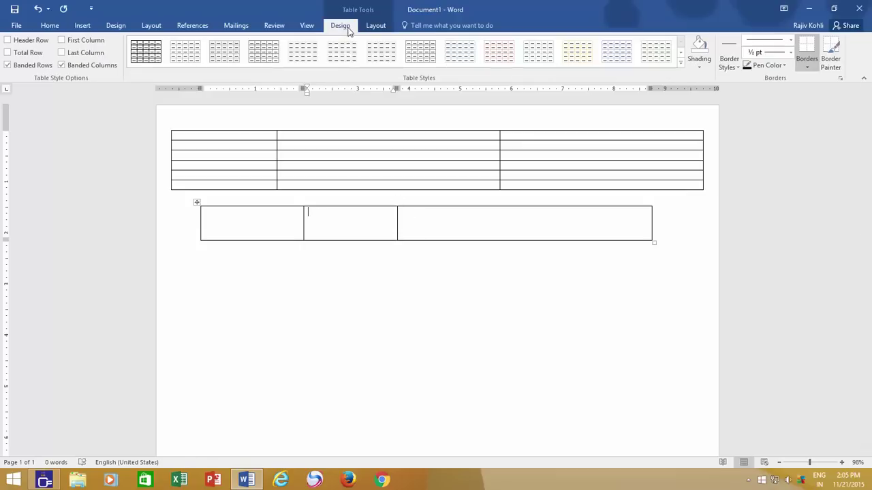
{"action": "left_click", "coordinate": [377, 27]}
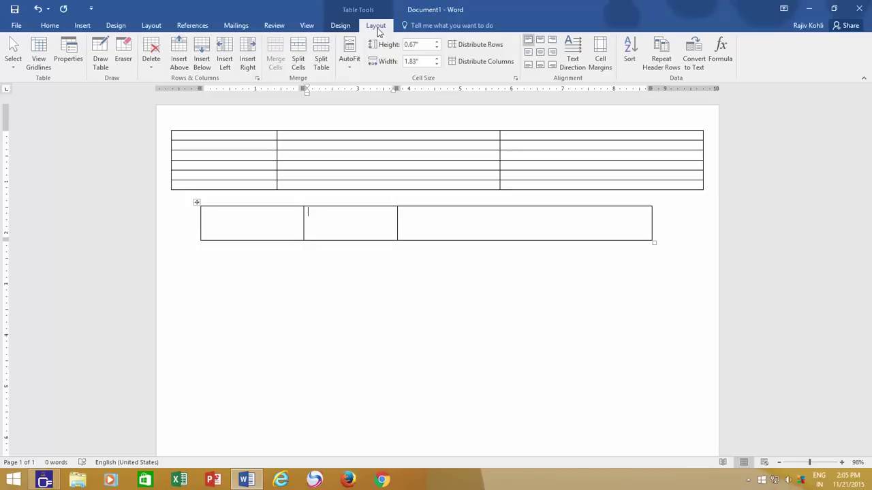
{"action": "left_click", "coordinate": [226, 260]}
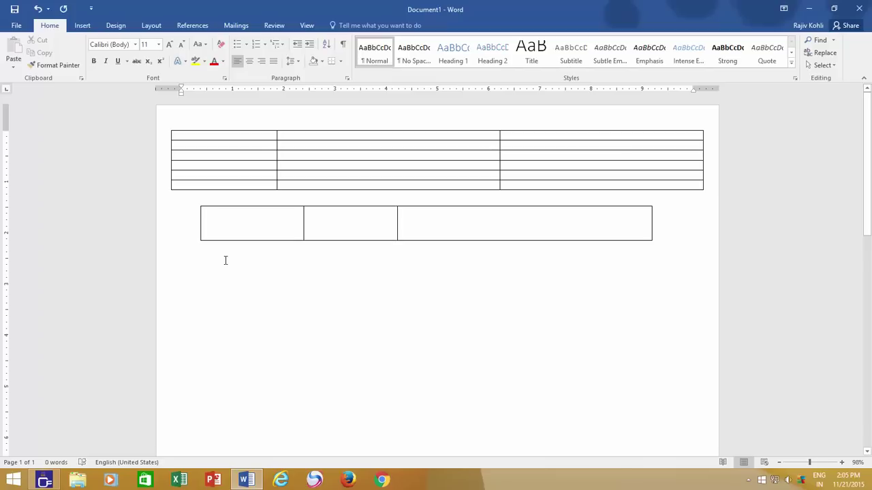
Erase the divider between the drawn table's second and third cells, leaving one 6.8"-wide cell.
{"action": "left_click", "coordinate": [241, 221]}
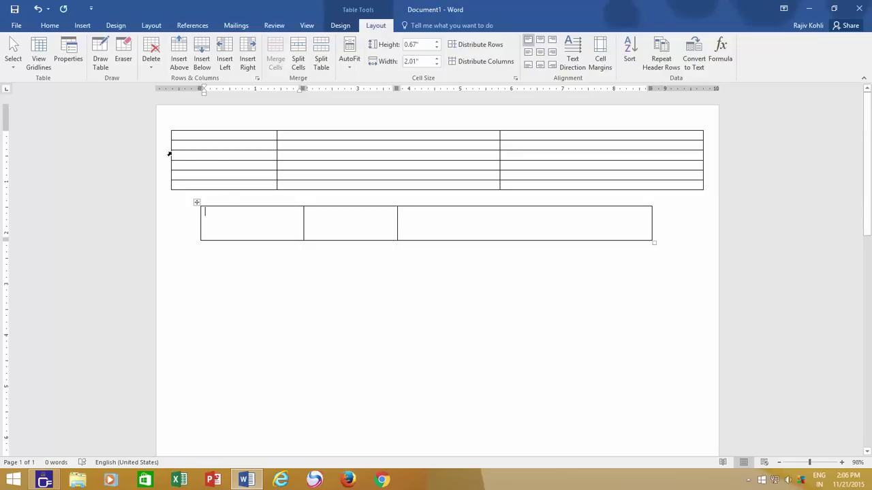
{"action": "left_click", "coordinate": [124, 64]}
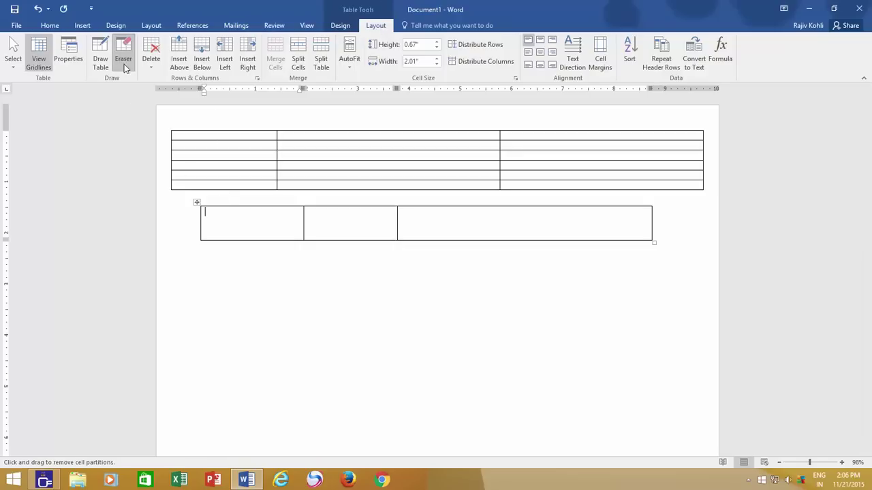
{"action": "left_click", "coordinate": [398, 220]}
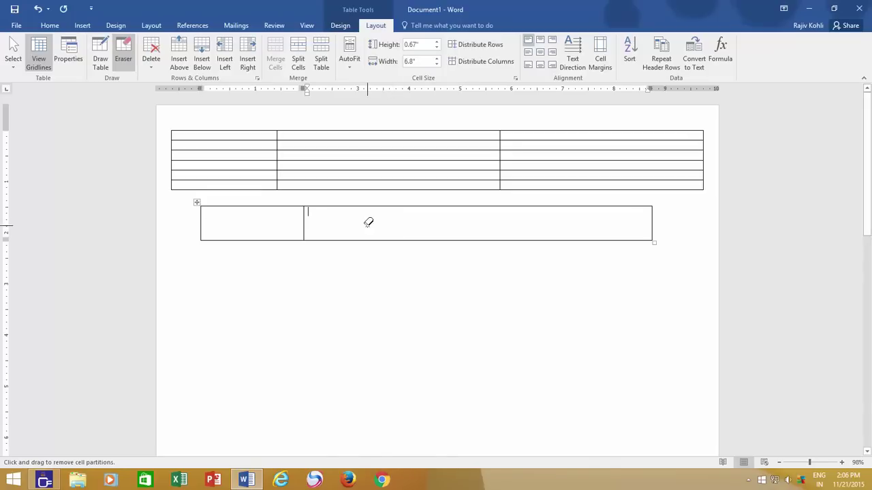
{"action": "key", "text": "Escape"}
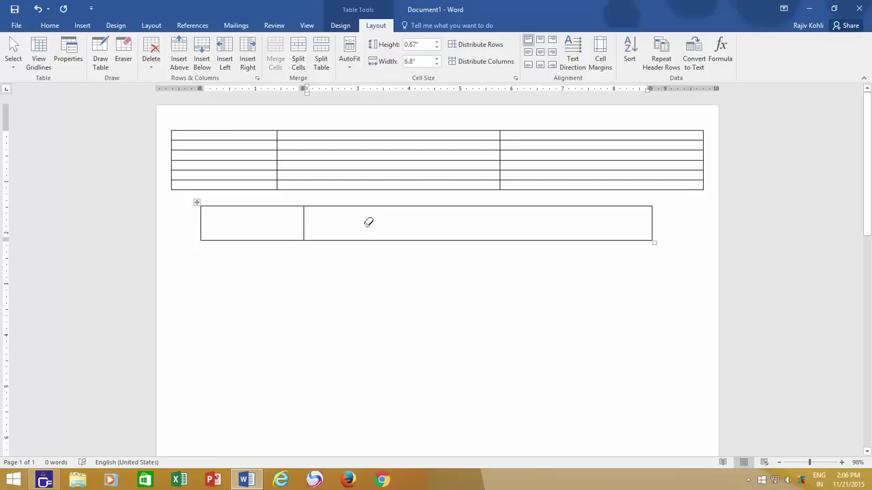
Type 'Microsoft Word 2016' in the first cell and 'Introduction to Tables' in the second.
{"action": "left_click", "coordinate": [283, 223]}
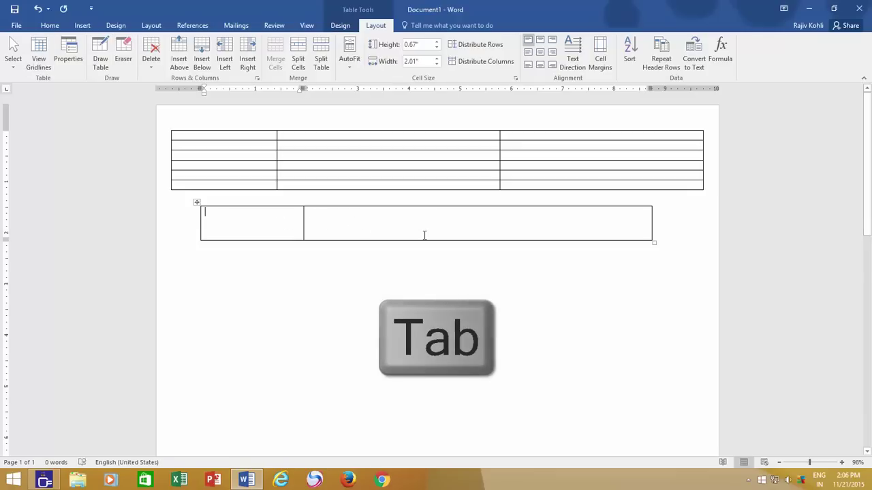
{"action": "type", "text": "Microsoft Word"}
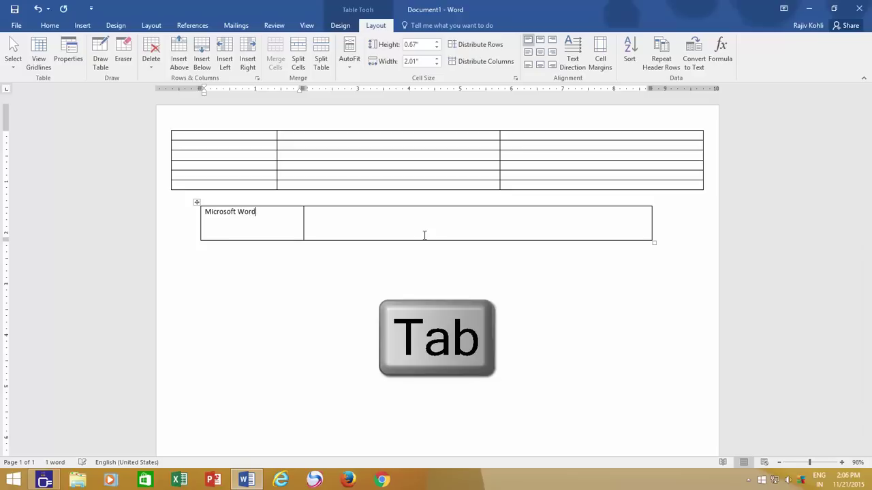
{"action": "type", "text": " 2016"}
{"action": "key", "text": "Tab"}
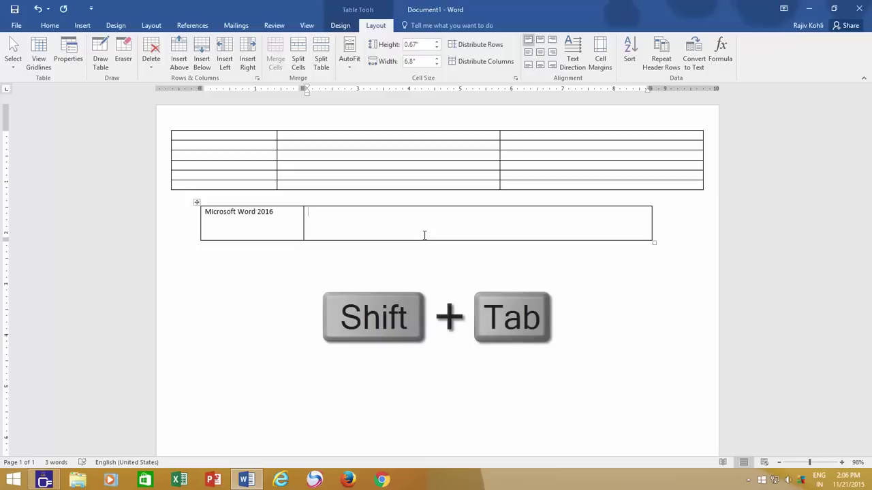
{"action": "key", "text": "shift+Tab"}
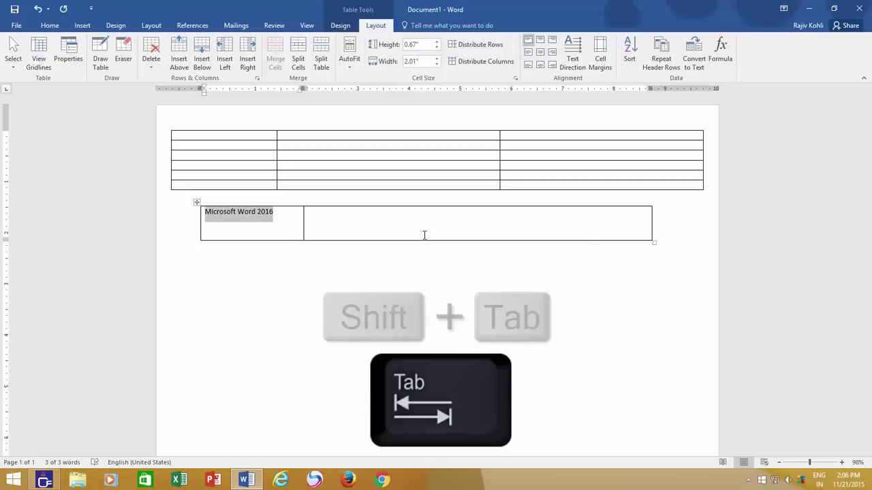
{"action": "key", "text": "Tab"}
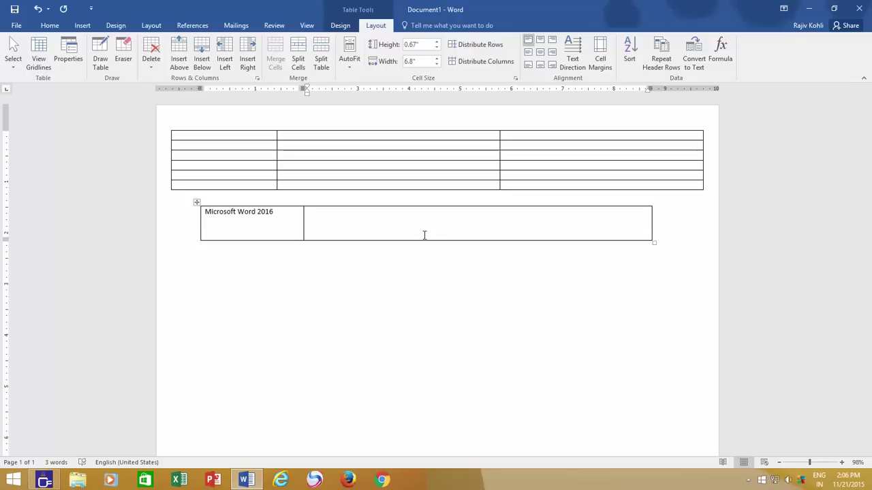
{"action": "type", "text": "Introduction to Tables"}
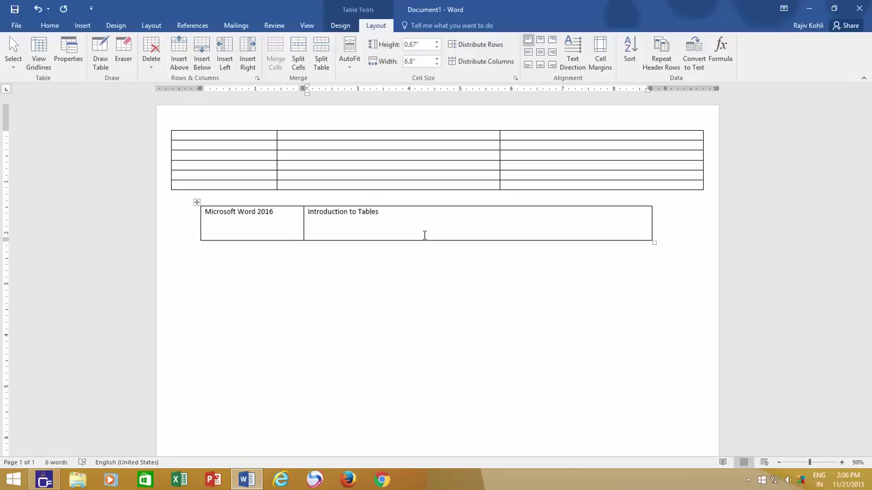
Add two empty rows below the first row by tabbing past the last cell.
{"action": "key", "text": "Tab"}
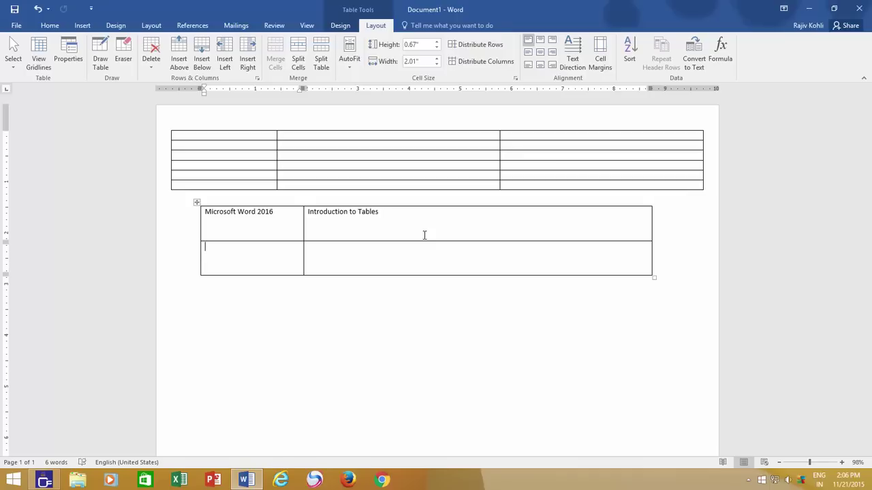
{"action": "key", "text": "Tab"}
{"action": "key", "text": "Tab"}
{"action": "key", "text": "Tab"}
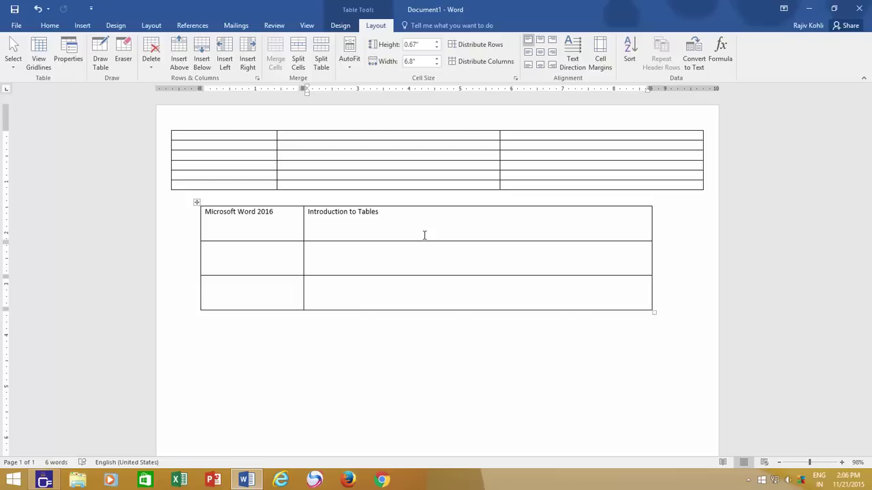
{"action": "key", "text": "Tab"}
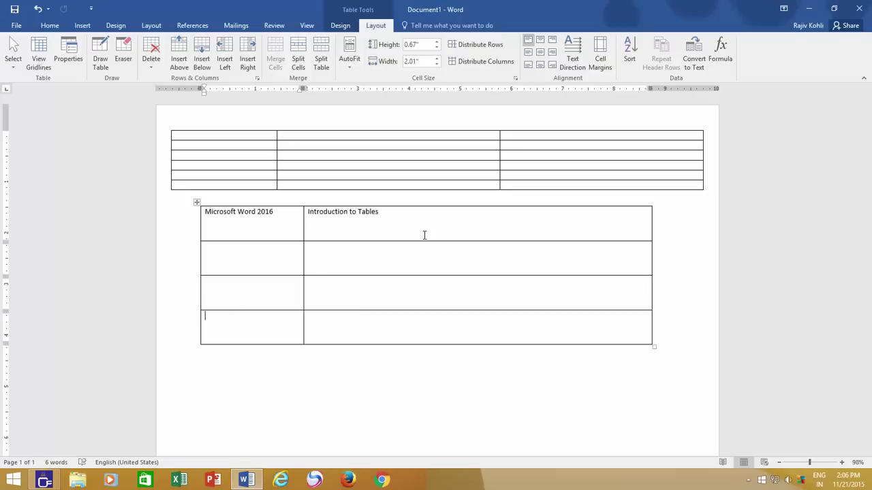